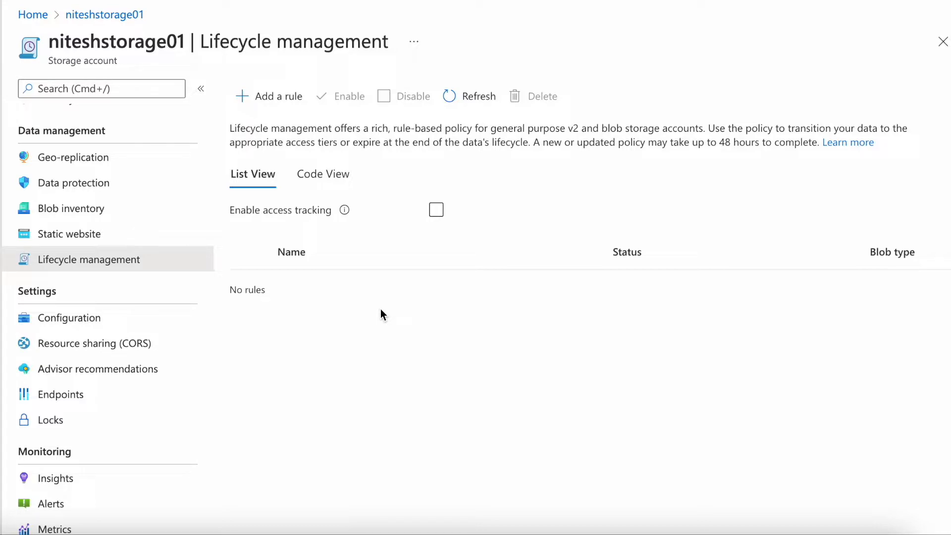
# Step: Open the nsc1 container of the storage account and check the access tier of the blob stored in it
pyautogui.click(267, 97)
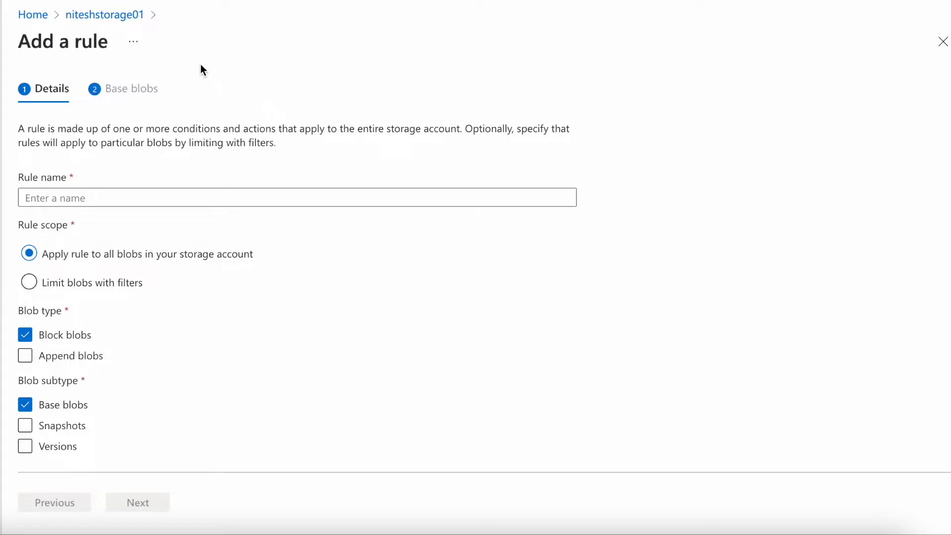
pyautogui.click(124, 16)
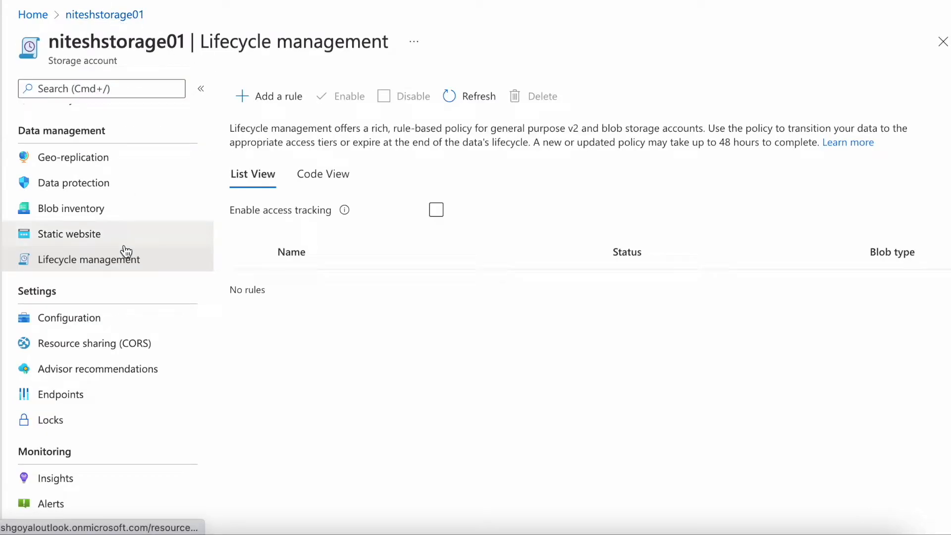
pyautogui.scroll(5, 126, 252)
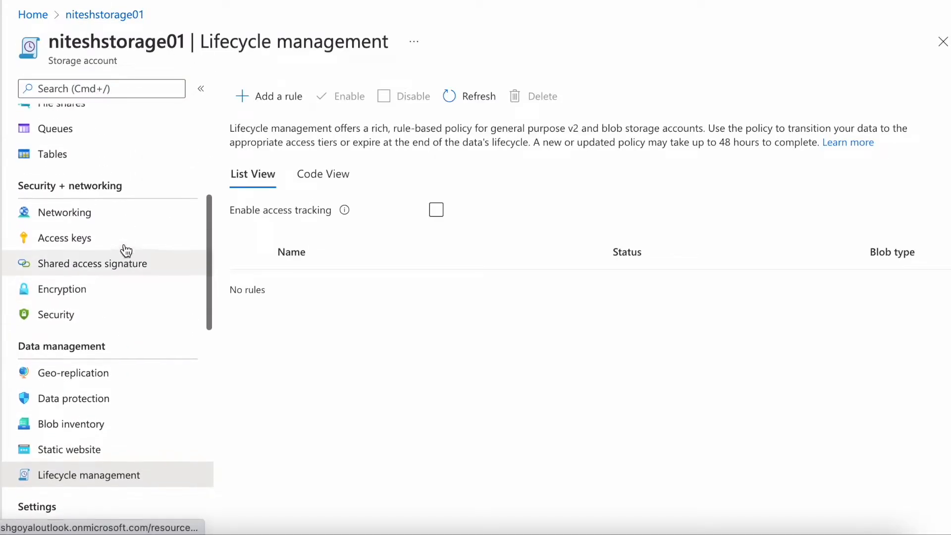
pyautogui.scroll(3, 126, 251)
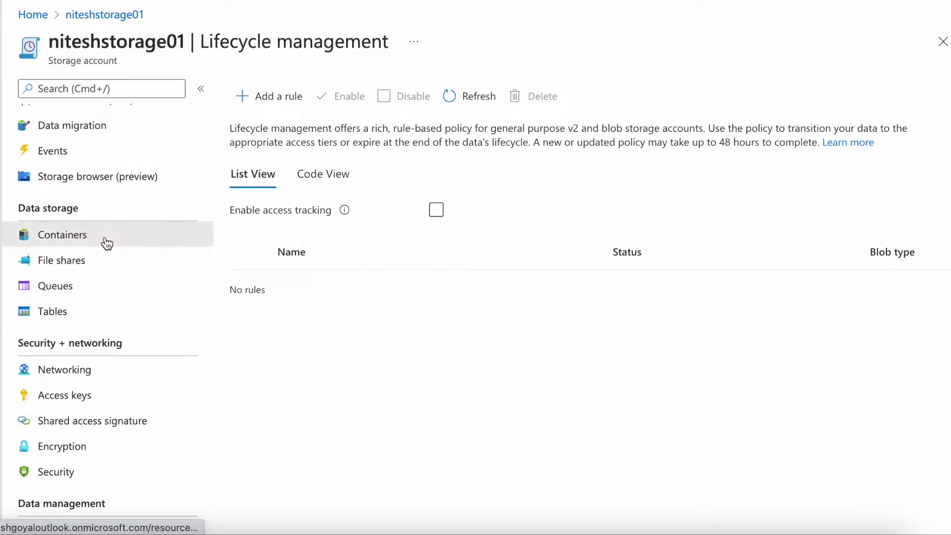
pyautogui.click(107, 243)
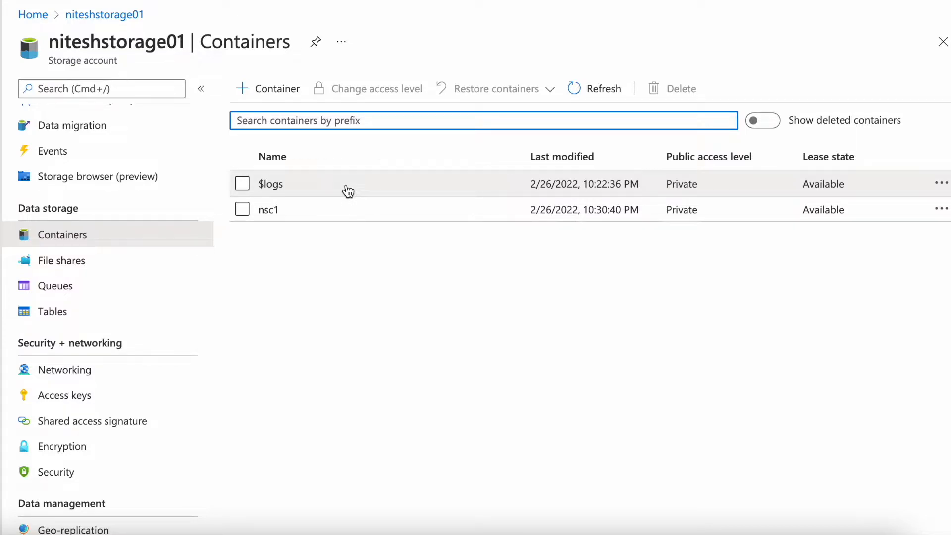
pyautogui.click(272, 210)
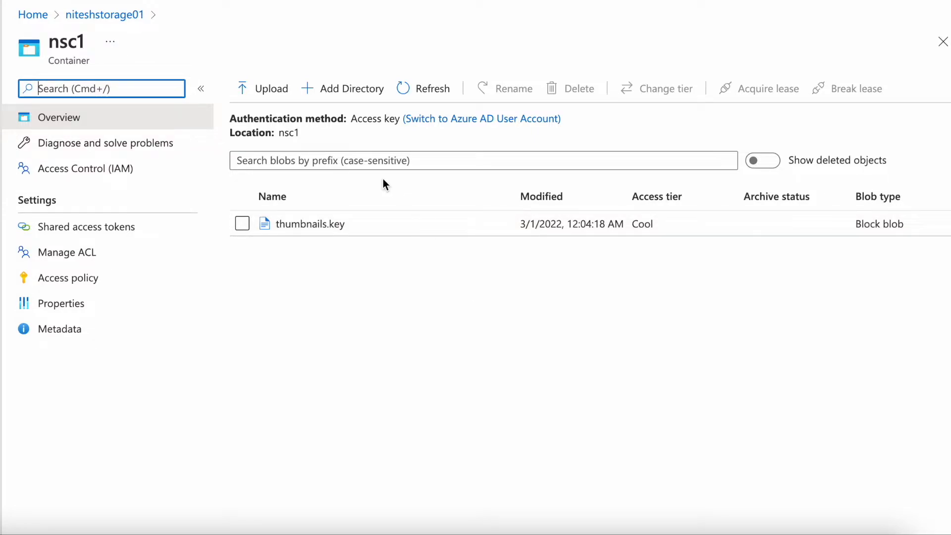
pyautogui.click(311, 138)
pyautogui.doubleClick(281, 139)
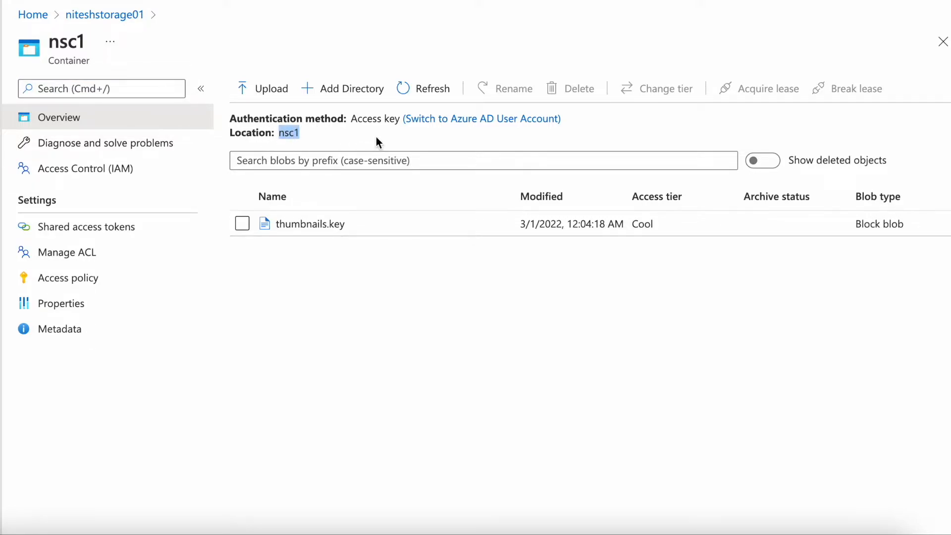
# Step: Return to the storage account's lifecycle management and start a new rule named r1
pyautogui.click(121, 15)
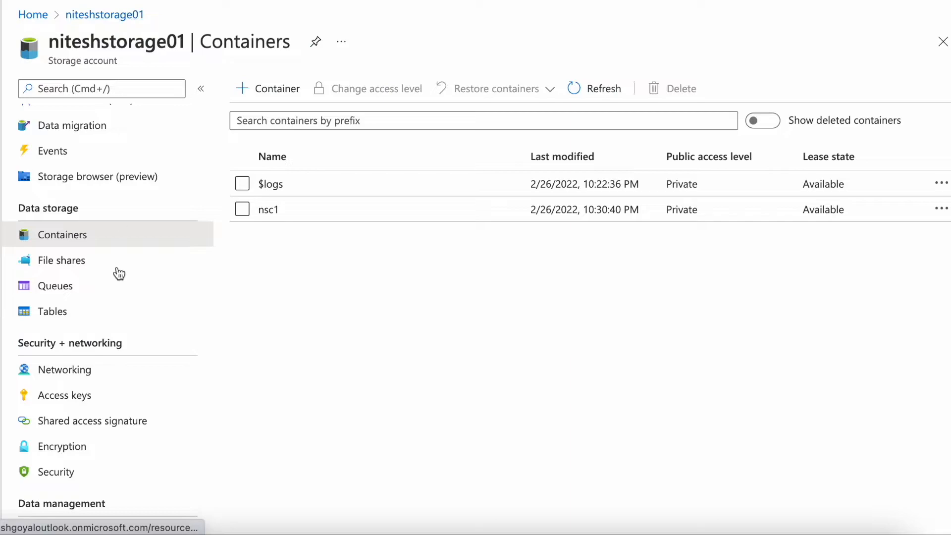
pyautogui.scroll(-5, 119, 360)
pyautogui.click(120, 362)
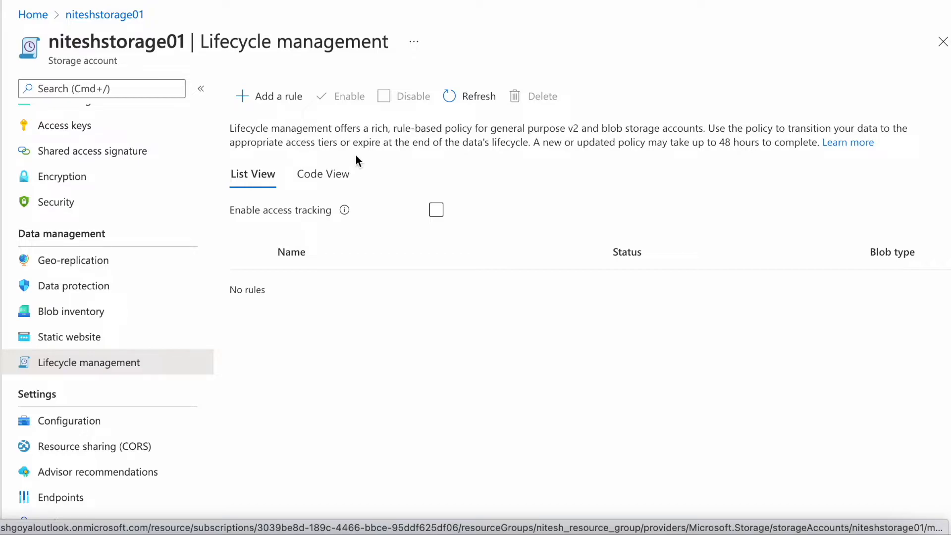
pyautogui.click(279, 97)
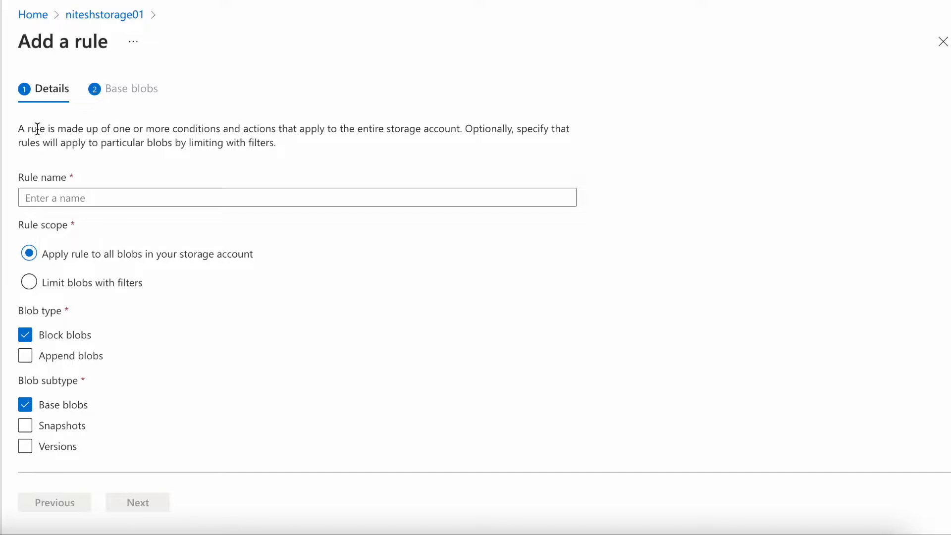
pyautogui.click(75, 198)
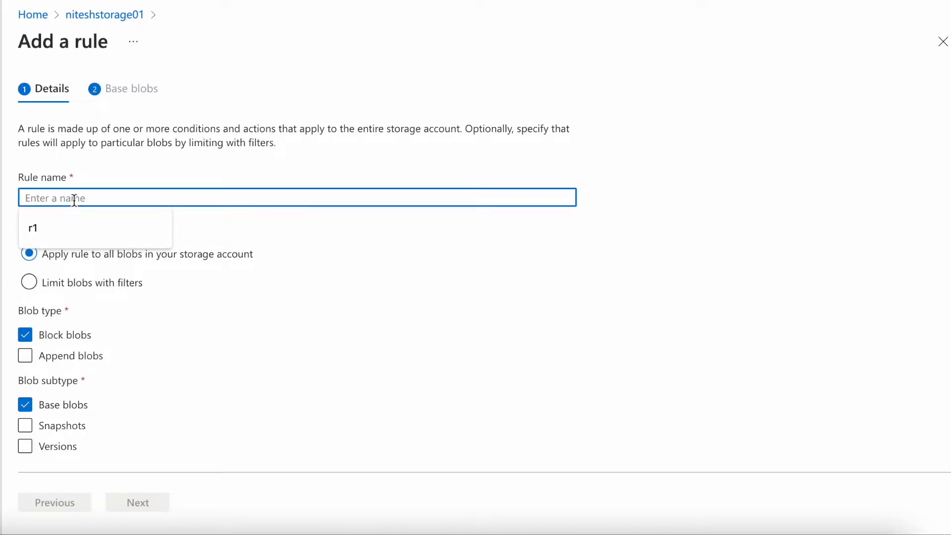
pyautogui.write('r1')
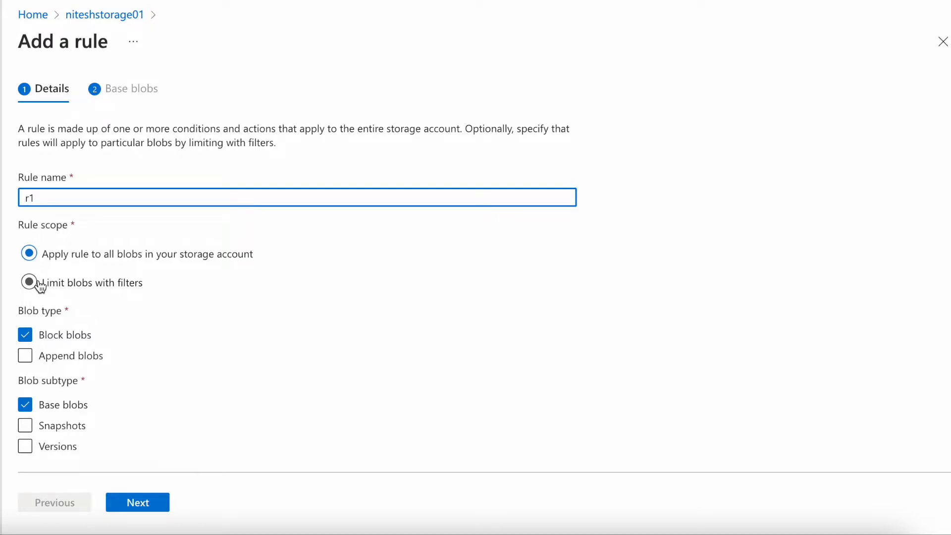
# Step: Limit the rule to filtered blobs, include Snapshots and Versions as blob subtypes, and proceed to the base blob conditions
pyautogui.click(40, 287)
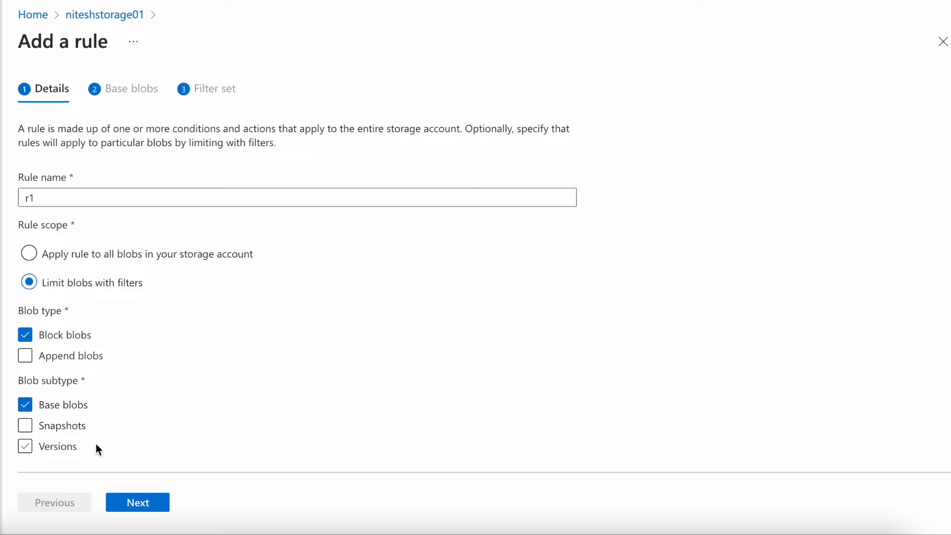
pyautogui.click(27, 428)
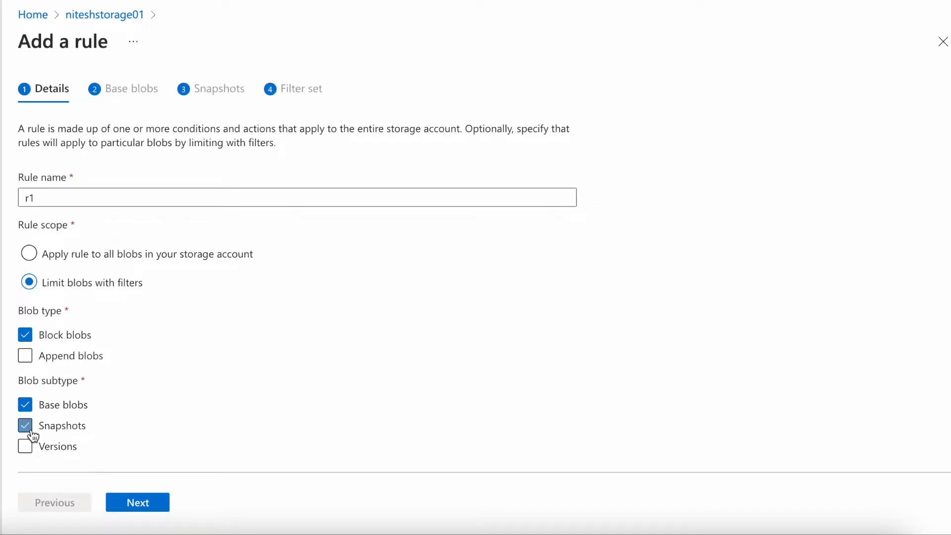
pyautogui.click(28, 447)
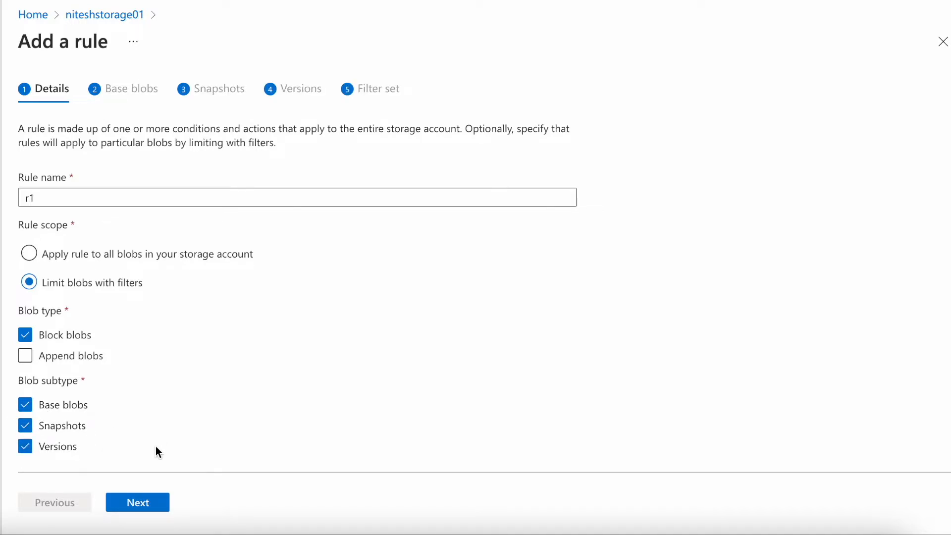
pyautogui.click(147, 504)
# Step: Set base blobs last modified more than 10 days ago to move to cool storage
pyautogui.click(197, 276)
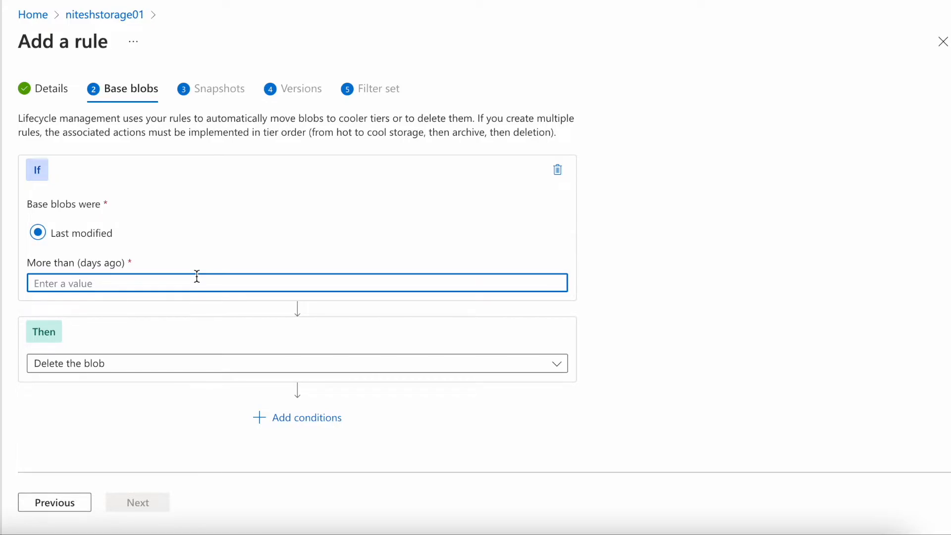
pyautogui.write('10')
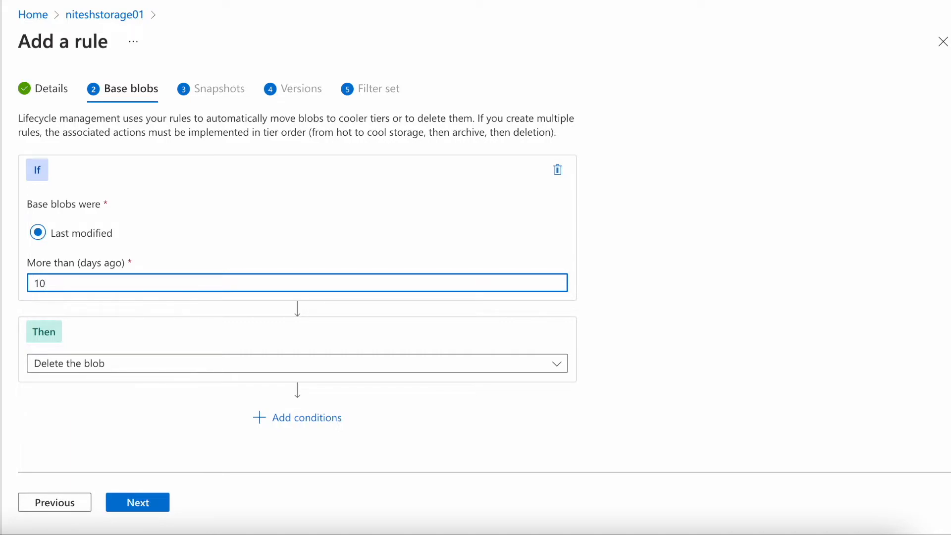
pyautogui.click(125, 363)
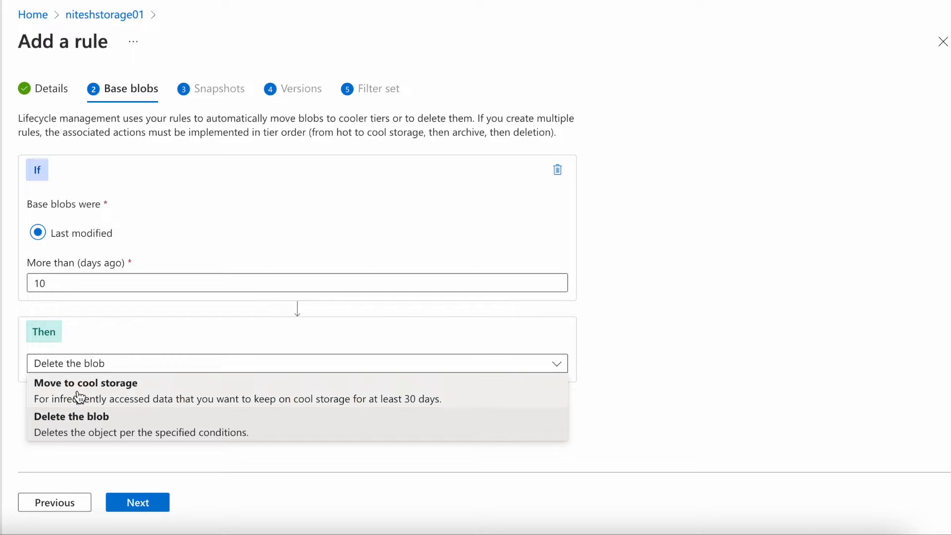
pyautogui.click(145, 394)
# Step: Add a second condition that deletes base blobs last modified more than 20 days ago and proceed to the snapshot conditions
pyautogui.click(276, 413)
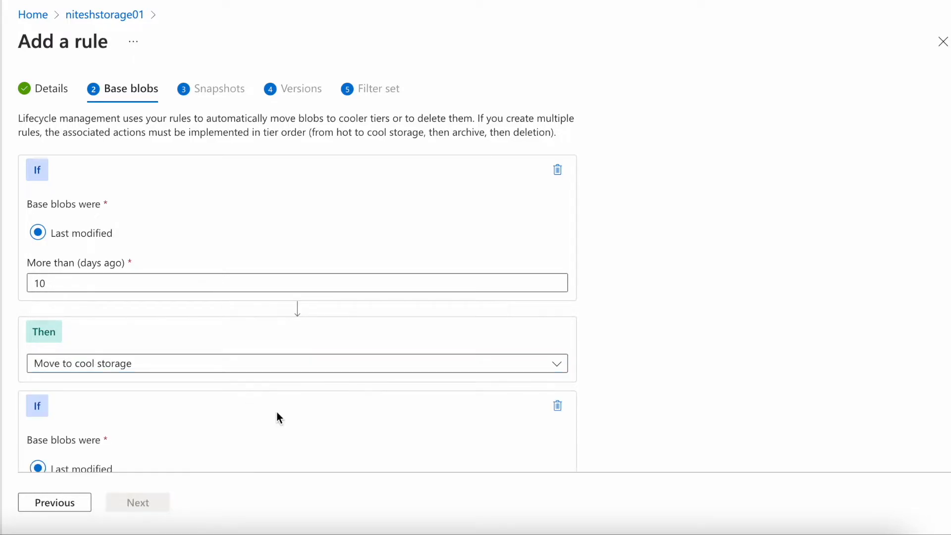
pyautogui.click(209, 320)
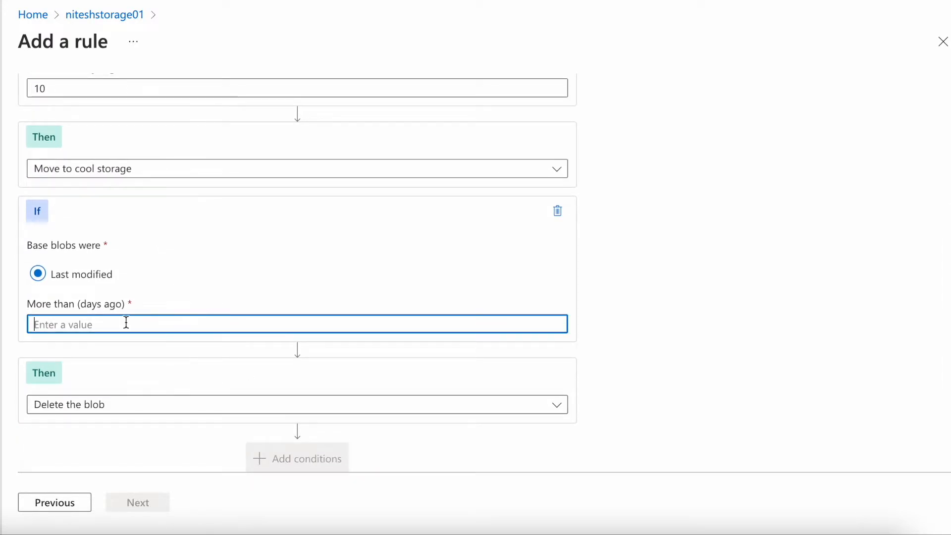
pyautogui.write('20')
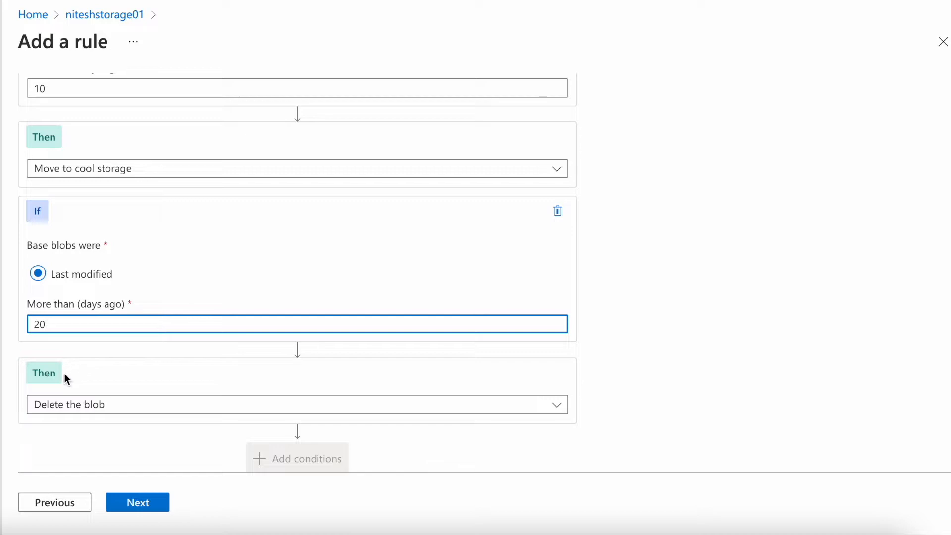
pyautogui.scroll(-1, 156, 391)
pyautogui.click(139, 504)
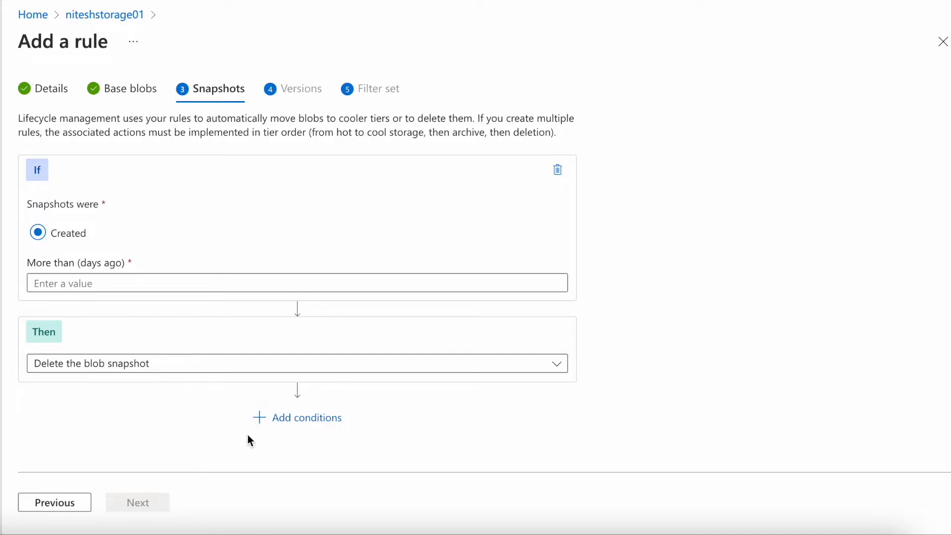
# Step: Set the snapshot condition to created more than 10 days ago and view the available snapshot actions
pyautogui.click(159, 287)
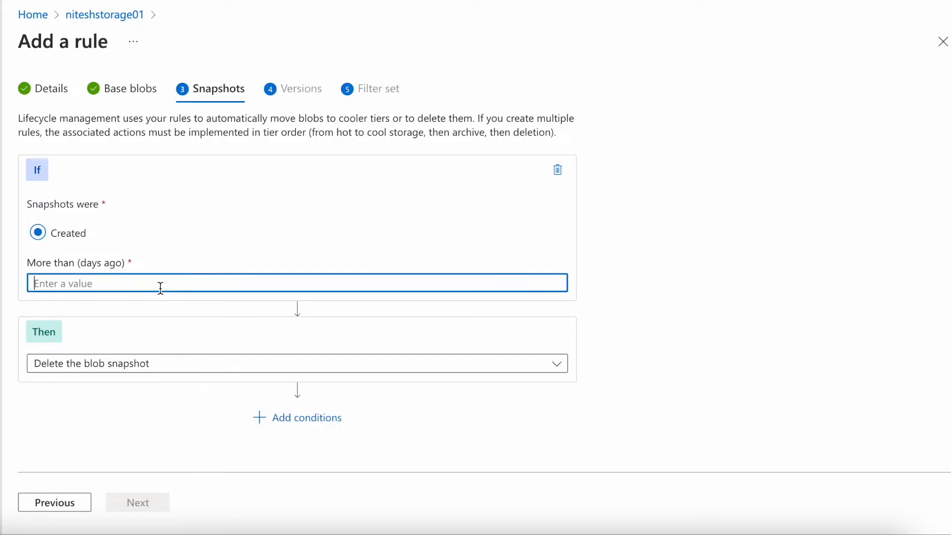
pyautogui.write('10')
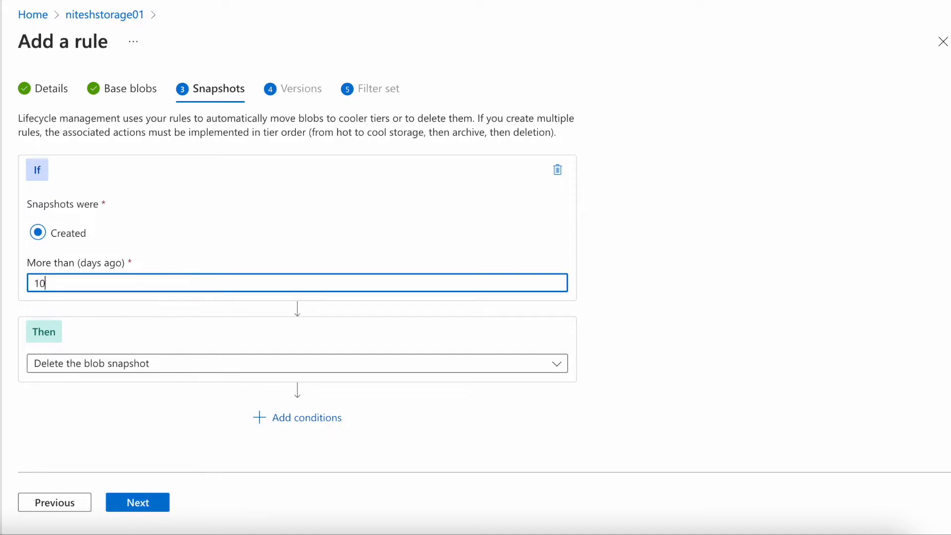
pyautogui.click(55, 364)
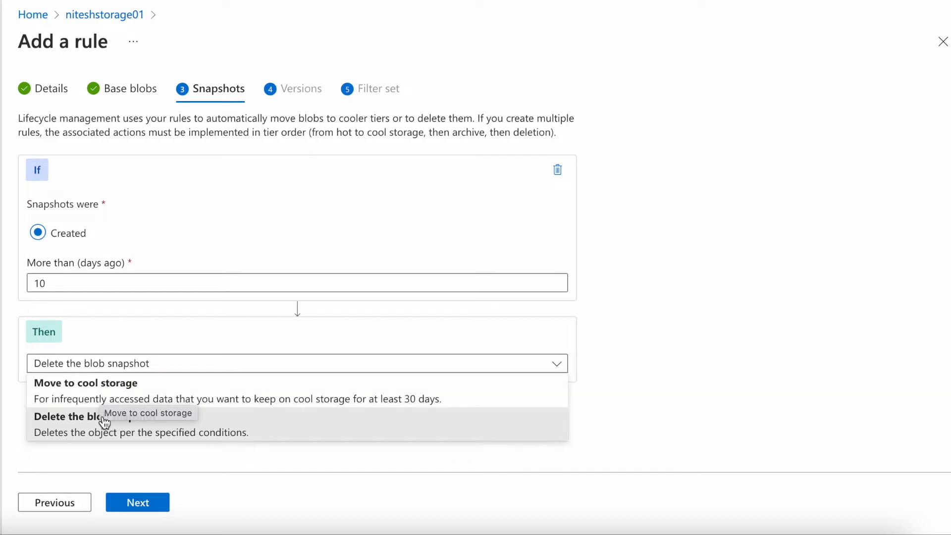
# Step: Go back to the rule details, switch the blob type to Append blobs only, and check the available base blob actions
pyautogui.click(52, 502)
pyautogui.click(55, 502)
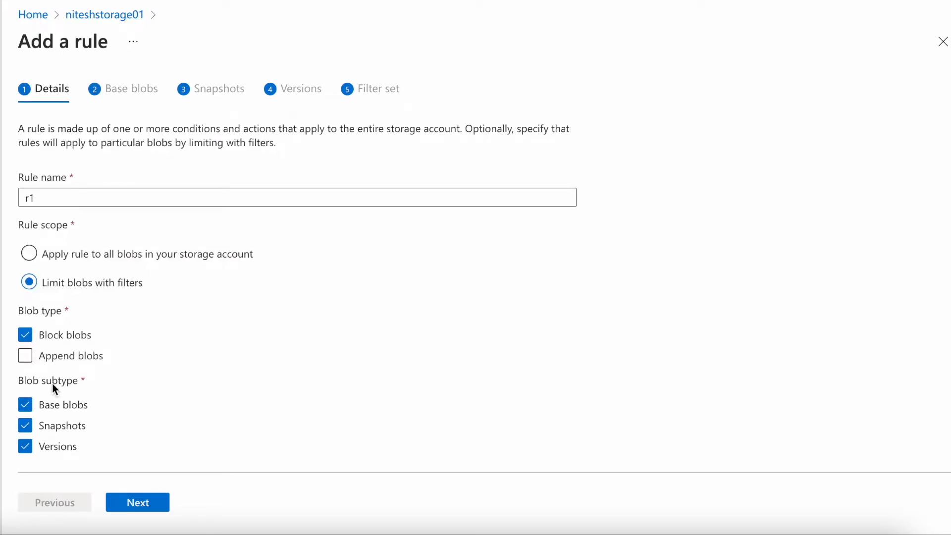
pyautogui.click(25, 359)
pyautogui.click(28, 339)
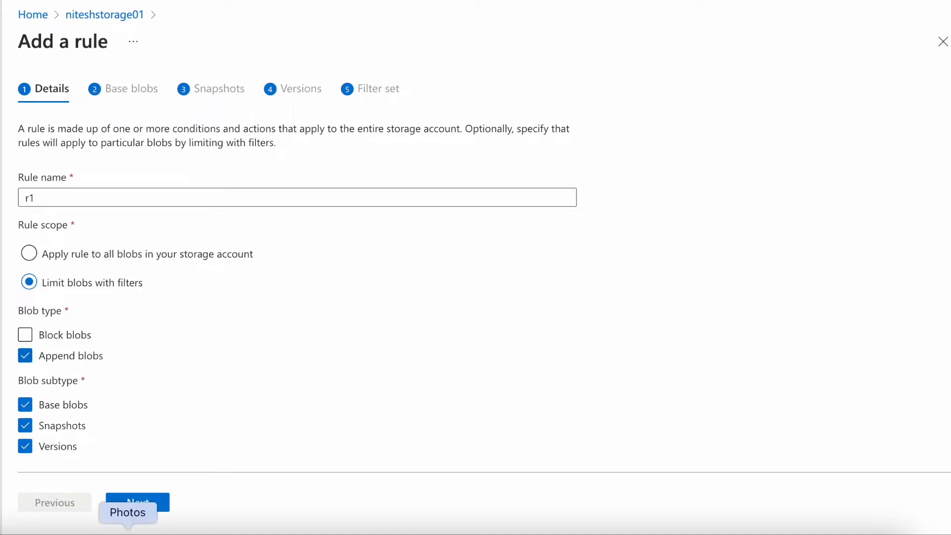
pyautogui.click(139, 503)
pyautogui.click(214, 221)
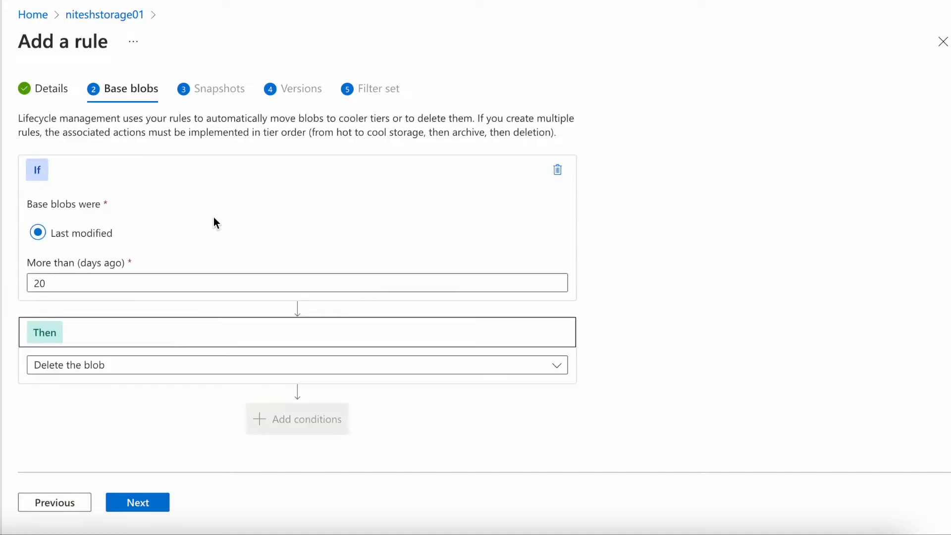
pyautogui.click(104, 368)
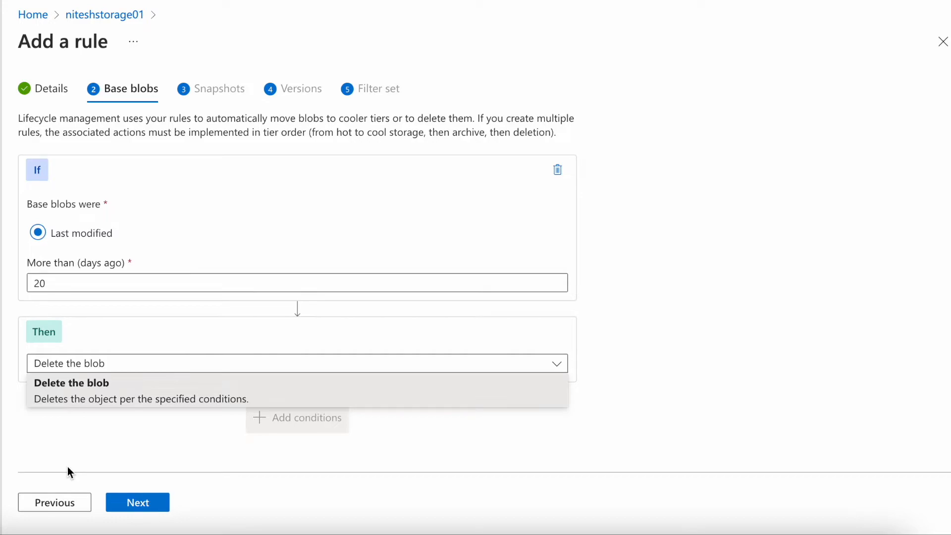
# Step: Return to the rule details and skim the documentation article on block, append and page blobs
pyautogui.click(58, 500)
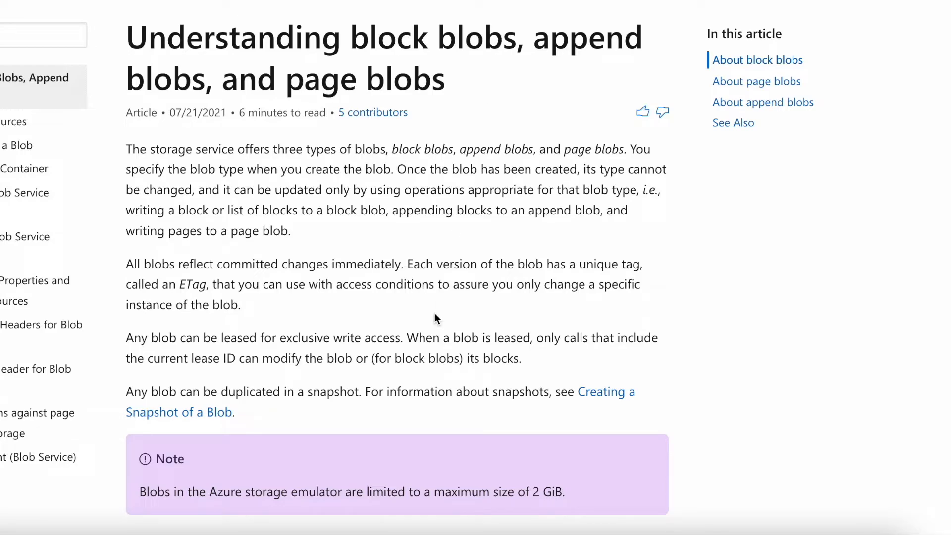
pyautogui.scroll(-5, 435, 313)
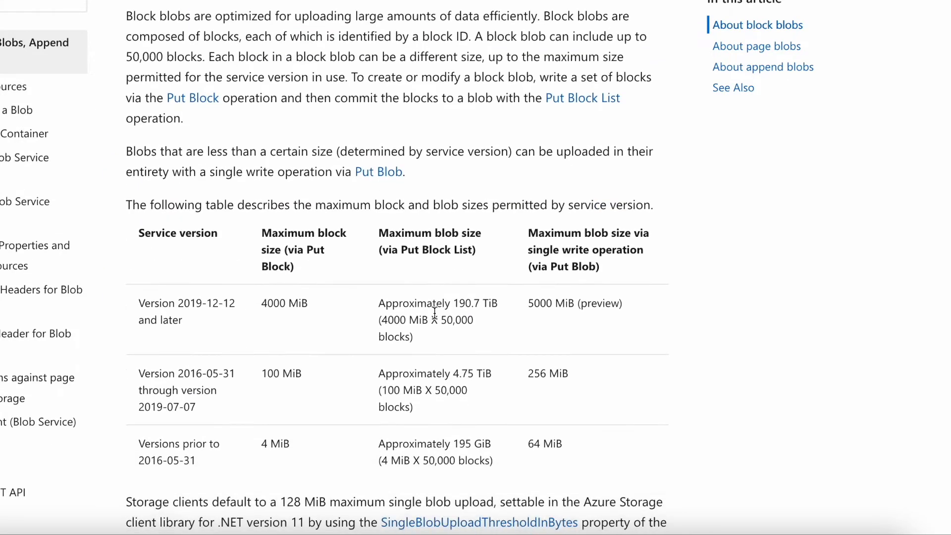
pyautogui.scroll(1, 365, 276)
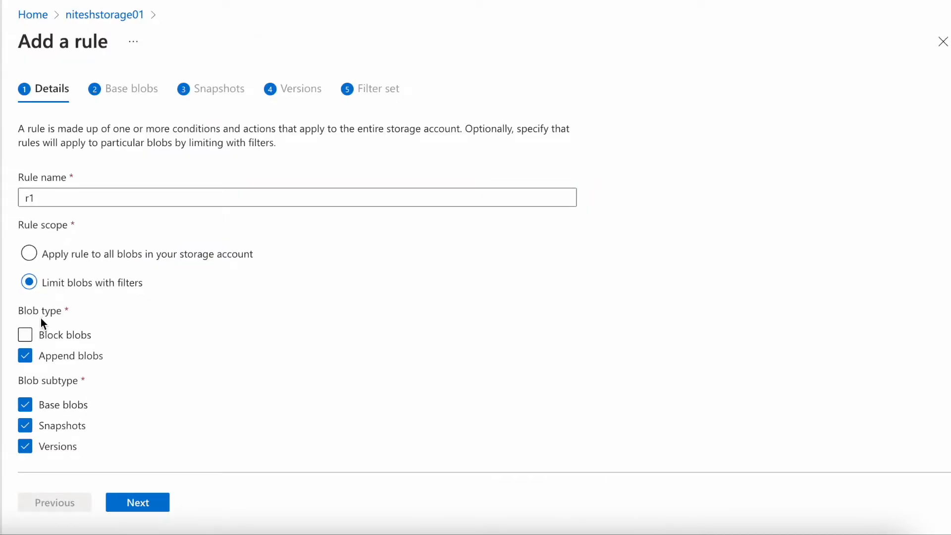
# Step: Switch the rule's blob type back to Block blobs only and proceed to the base blob conditions
pyautogui.click(24, 334)
pyautogui.click(23, 358)
pyautogui.click(140, 503)
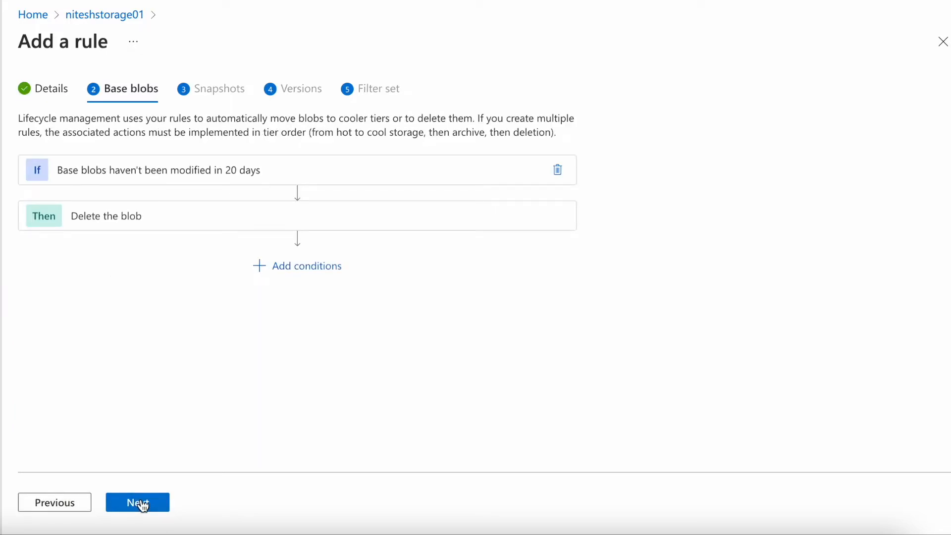
# Step: Change the base blob condition to last modified more than 10 days ago, with the action Move to cool storage
pyautogui.click(236, 171)
pyautogui.click(73, 288)
pyautogui.press('BackSpace')
pyautogui.press('BackSpace')
pyautogui.write('10')
pyautogui.click(64, 364)
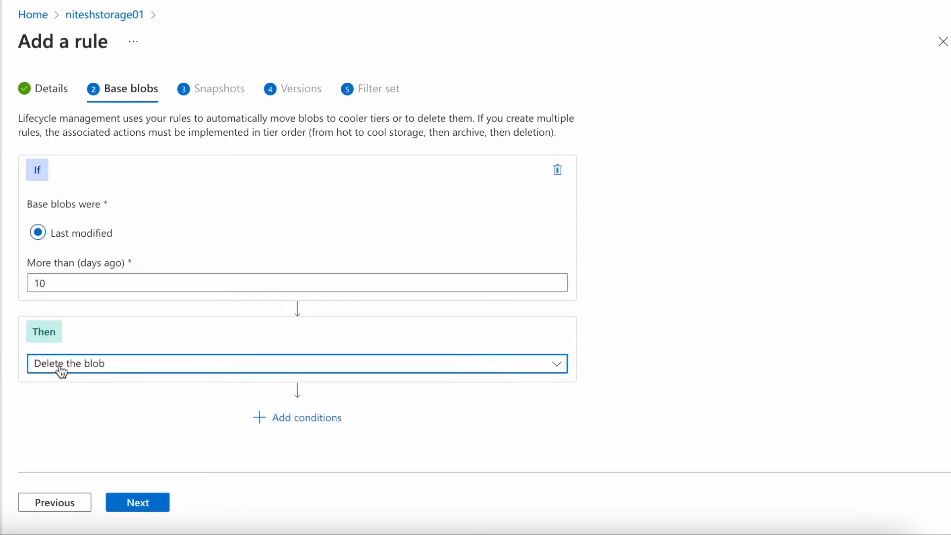
pyautogui.click(74, 393)
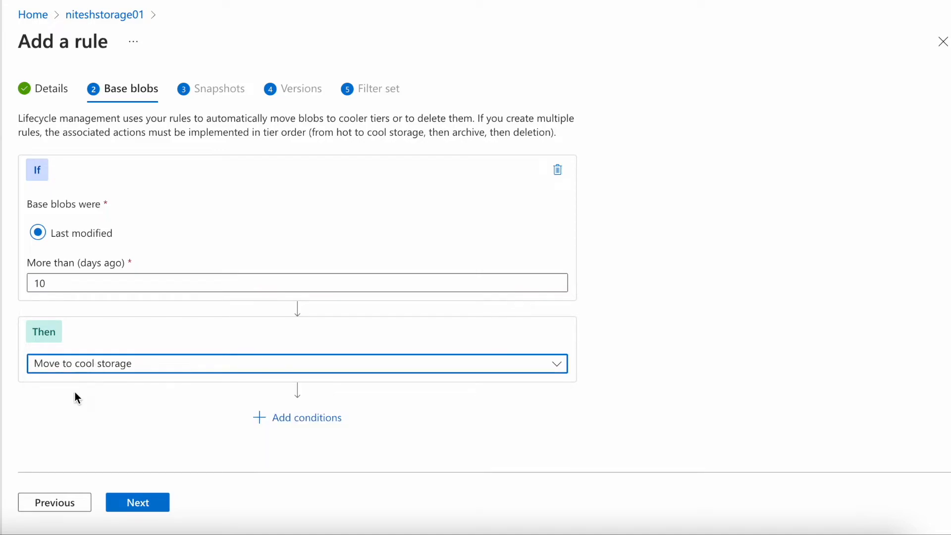
# Step: Add a second base blob condition that deletes blobs last modified more than 20 days ago, and proceed to the snapshot conditions
pyautogui.click(269, 417)
pyautogui.scroll(-3, 91, 378)
pyautogui.click(101, 354)
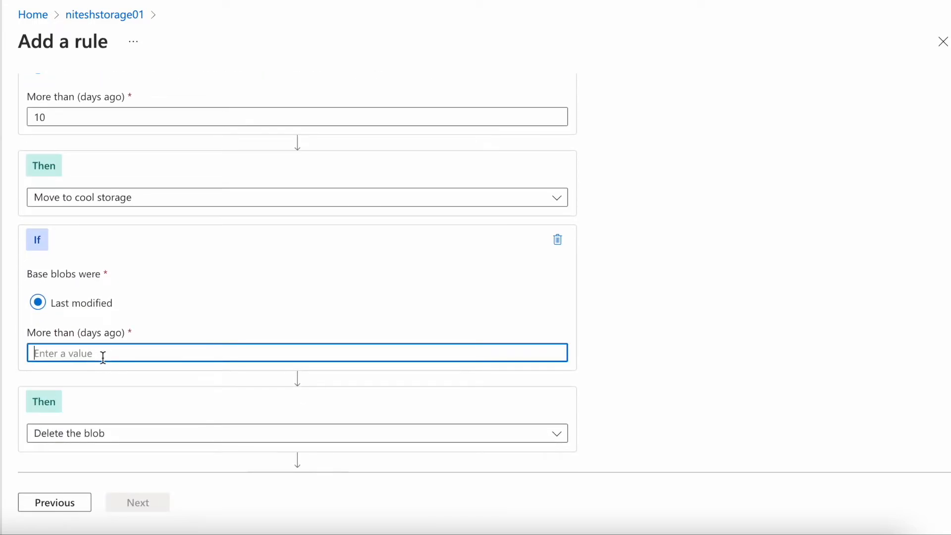
pyautogui.write('20')
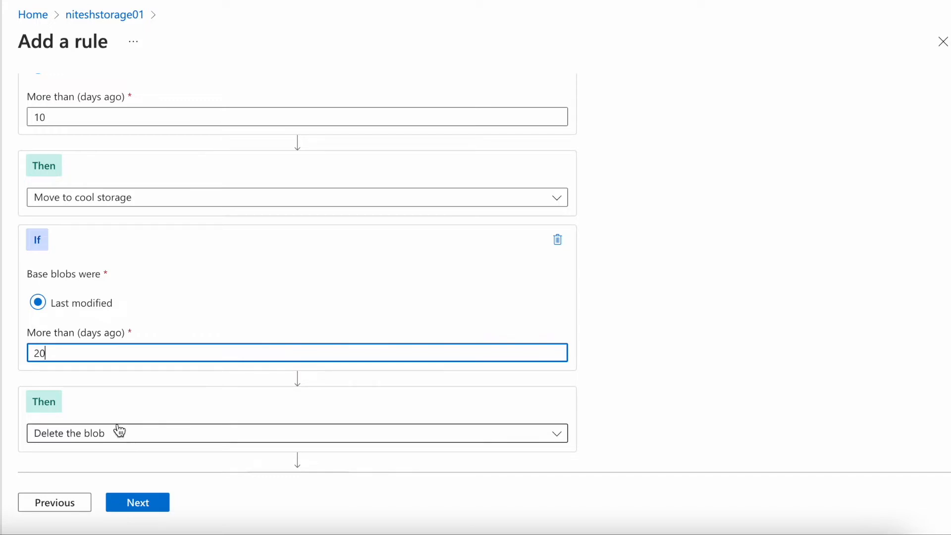
pyautogui.scroll(-1, 122, 433)
pyautogui.click(151, 505)
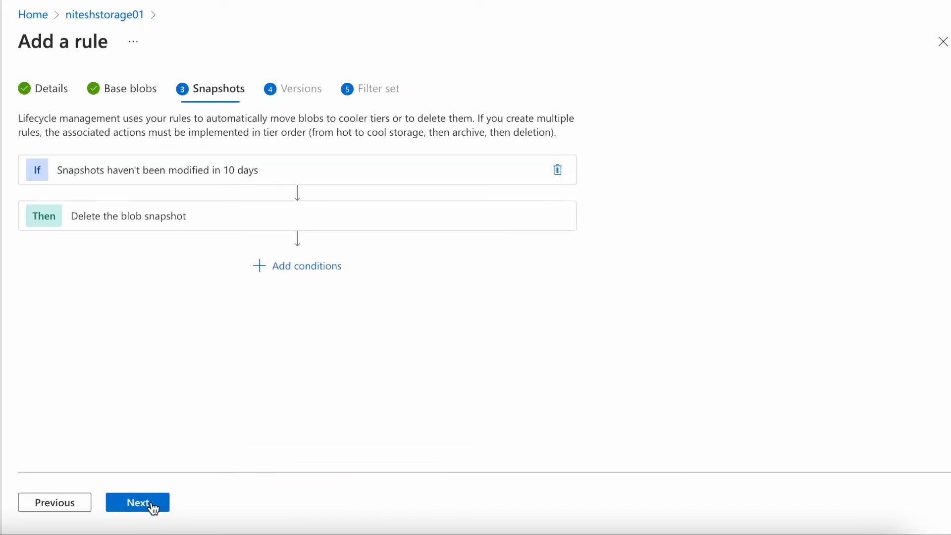
# Step: Change the action of the 10-day snapshot condition to Move to cool storage
pyautogui.click(248, 172)
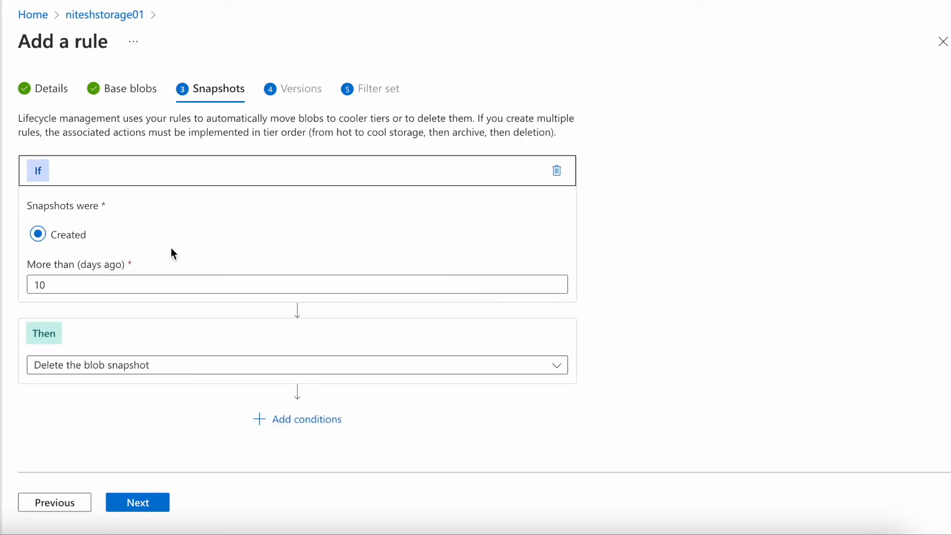
pyautogui.click(162, 365)
pyautogui.click(135, 396)
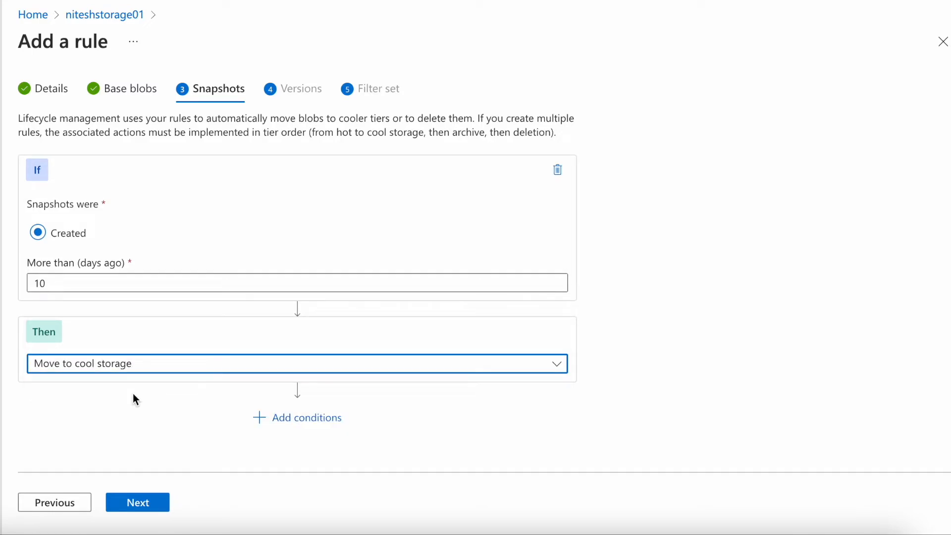
# Step: Add a second condition that deletes blob snapshots created more than 20 days ago, and proceed to the version conditions
pyautogui.click(273, 418)
pyautogui.scroll(-4, 85, 352)
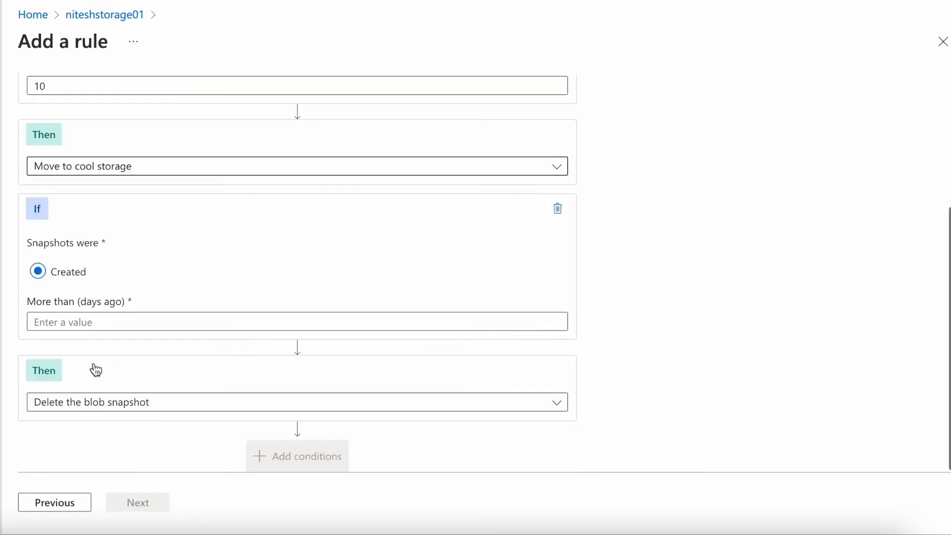
pyautogui.click(100, 321)
pyautogui.write('20')
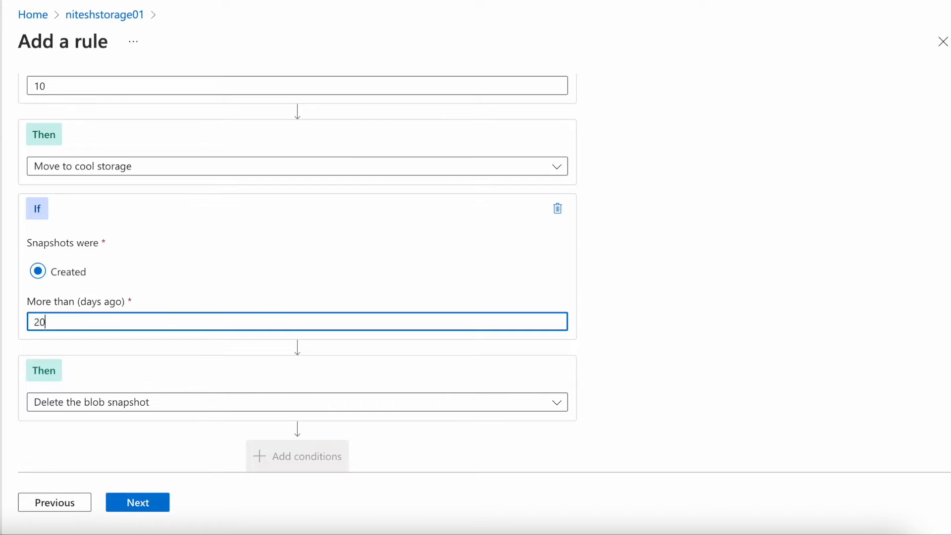
pyautogui.click(135, 498)
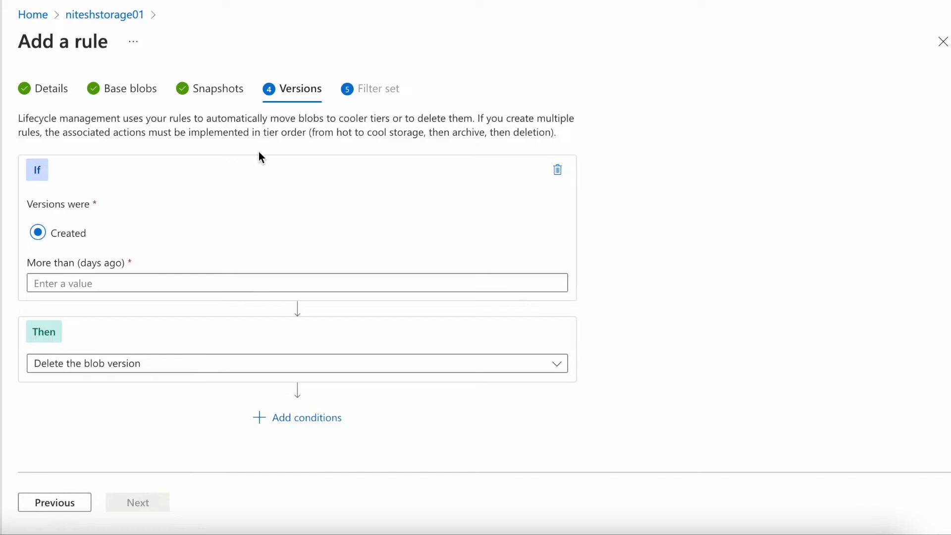
# Step: Set the version condition to created more than 10 days ago, with the action Move to cool storage
pyautogui.click(139, 283)
pyautogui.write('10')
pyautogui.click(230, 363)
pyautogui.click(148, 390)
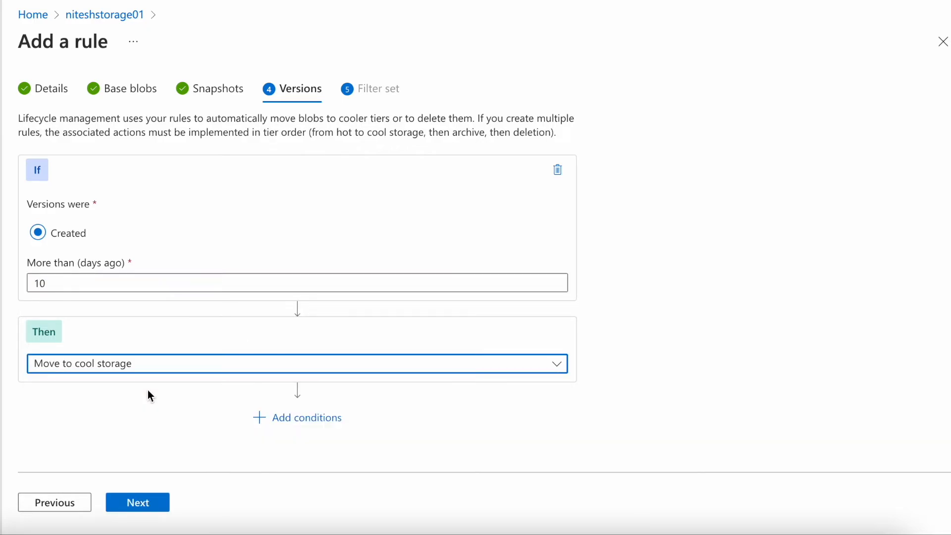
# Step: Add a second version condition that deletes blob versions created more than 20 days ago
pyautogui.click(296, 437)
pyautogui.scroll(-4, 156, 395)
pyautogui.click(78, 328)
pyautogui.write('20')
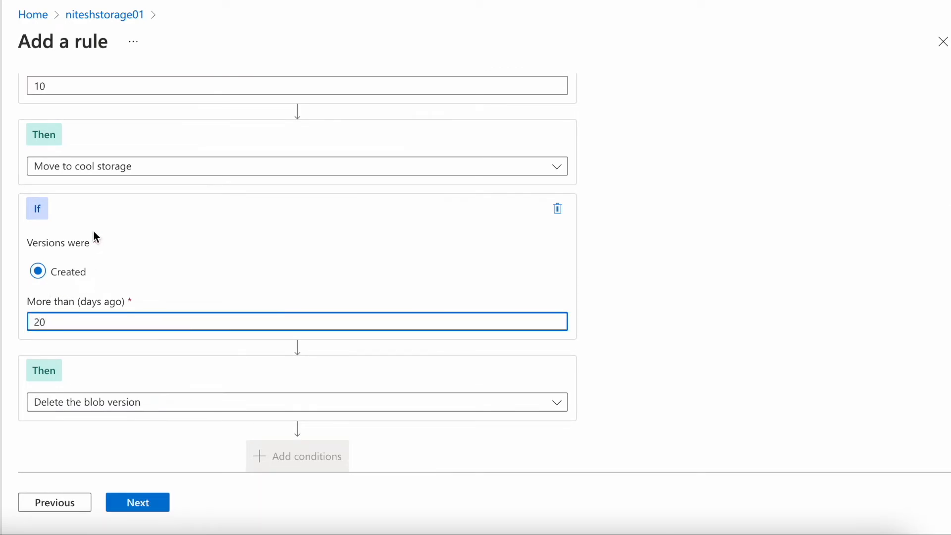
# Step: Review the conditions and actions configured for versions, snapshots and base blobs, and proceed to the filter set
pyautogui.scroll(4, 94, 232)
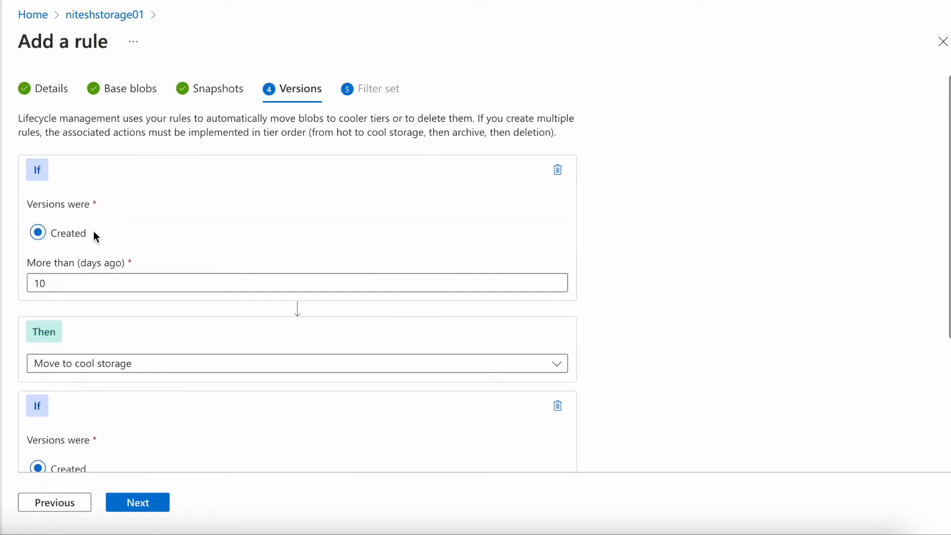
pyautogui.click(219, 90)
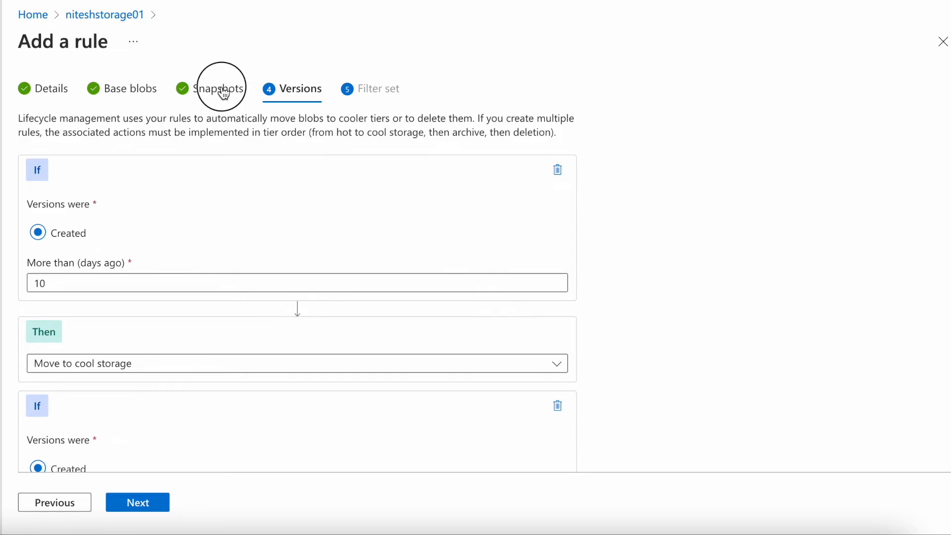
pyautogui.click(147, 176)
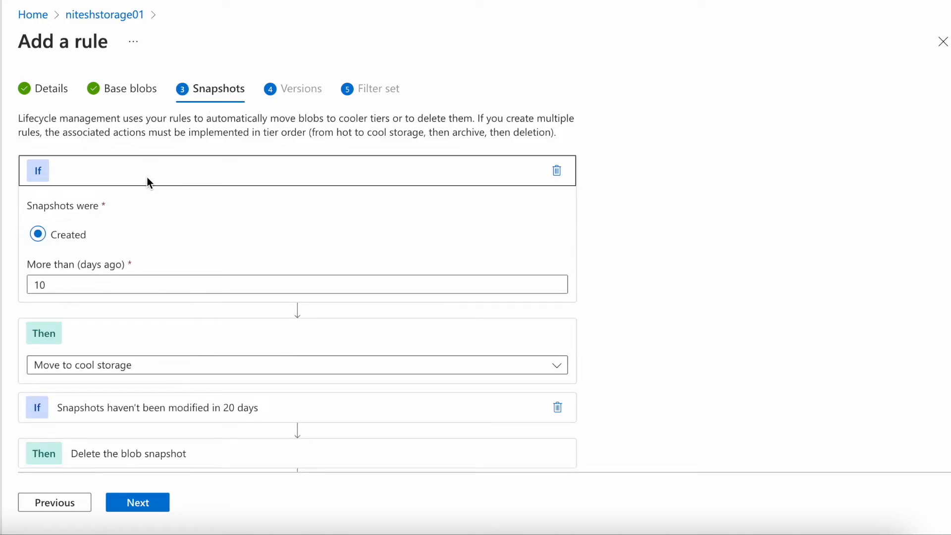
pyautogui.scroll(-1, 99, 378)
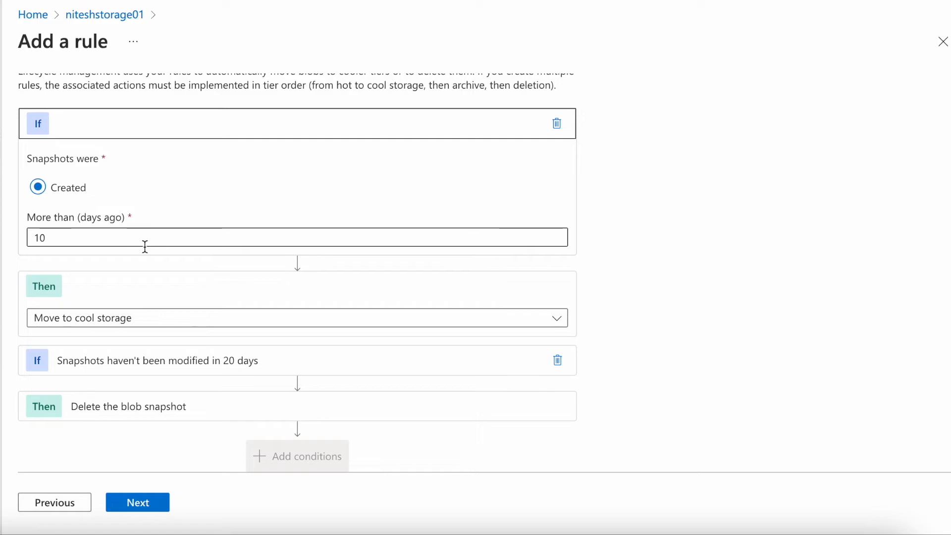
pyautogui.scroll(1, 183, 168)
pyautogui.click(129, 89)
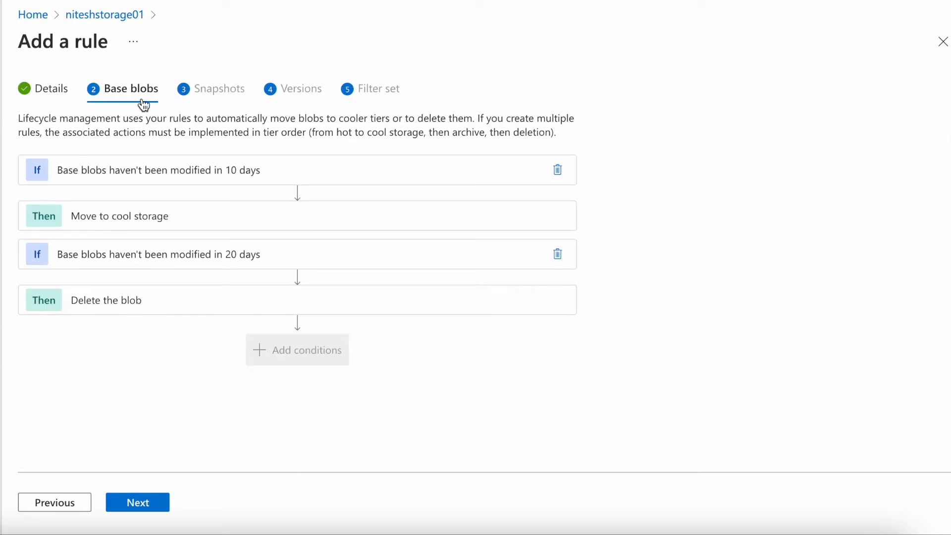
pyautogui.click(118, 177)
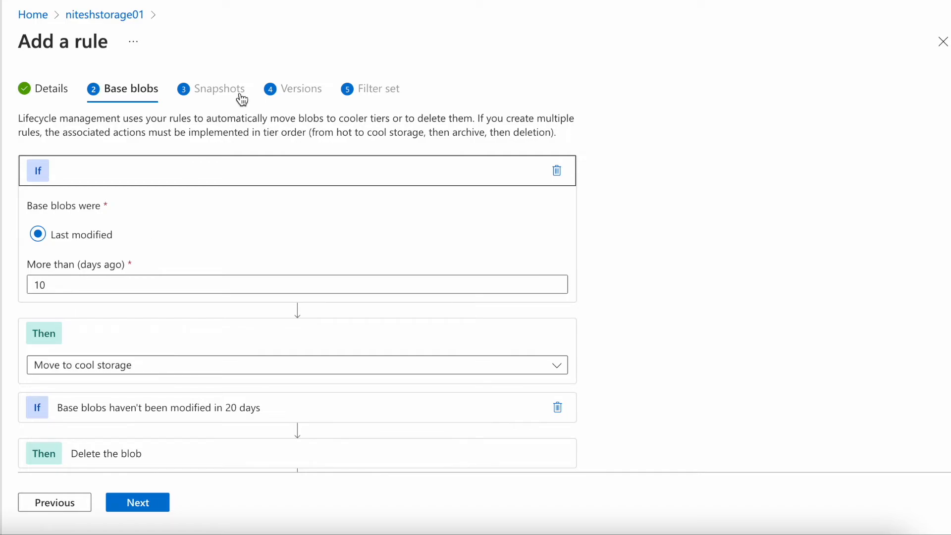
pyautogui.click(236, 92)
pyautogui.click(196, 171)
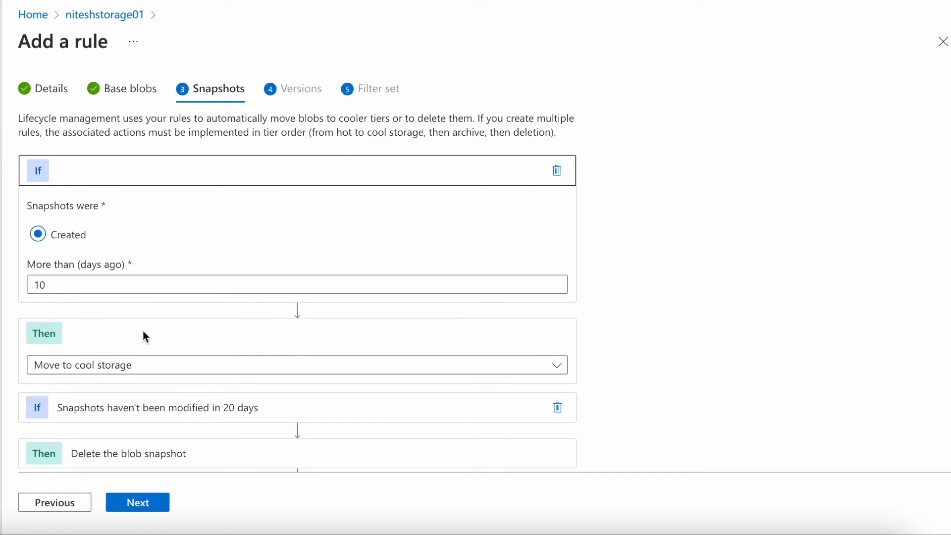
pyautogui.scroll(-1, 159, 378)
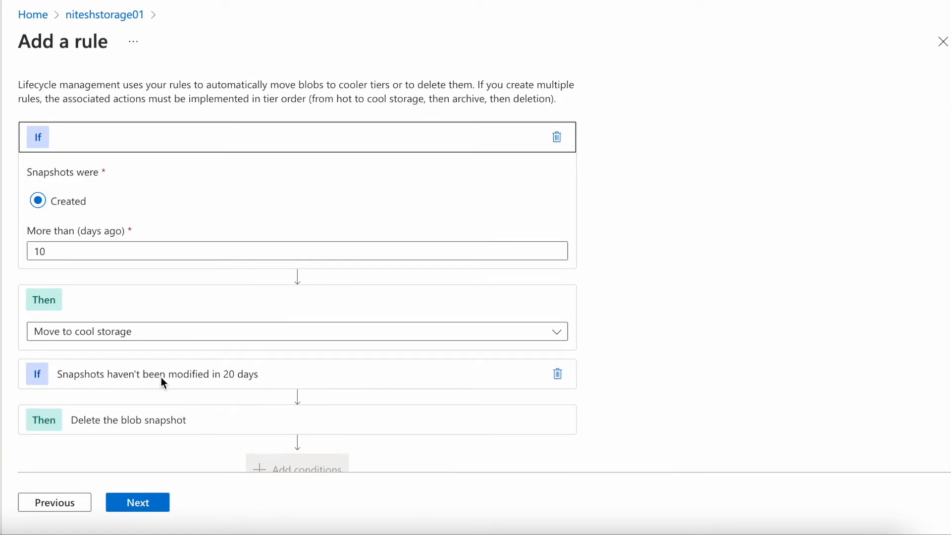
pyautogui.scroll(1, 162, 376)
pyautogui.click(303, 89)
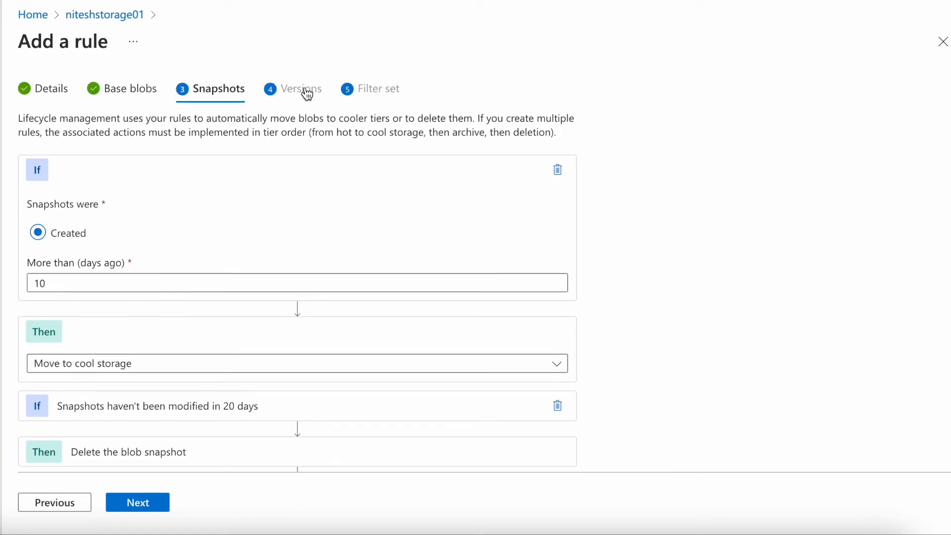
pyautogui.click(149, 168)
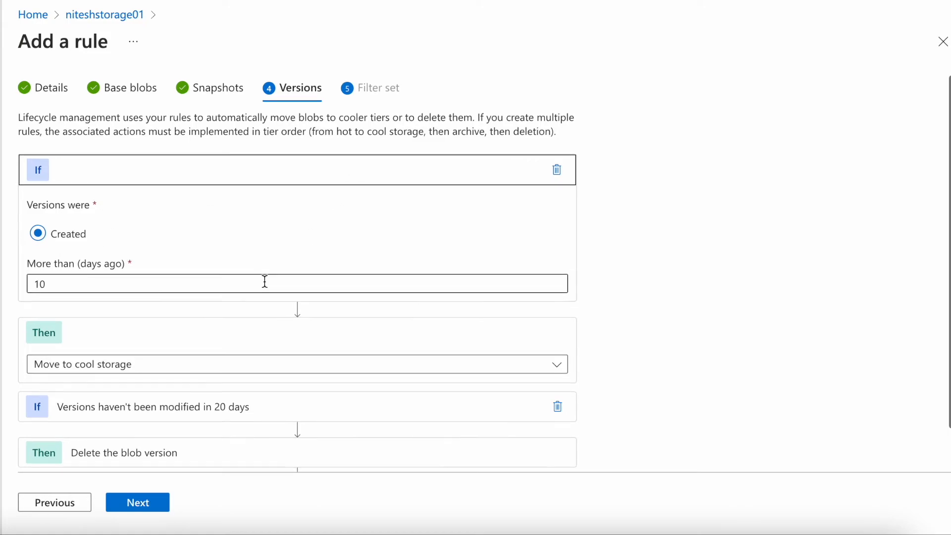
pyautogui.scroll(-1, 218, 361)
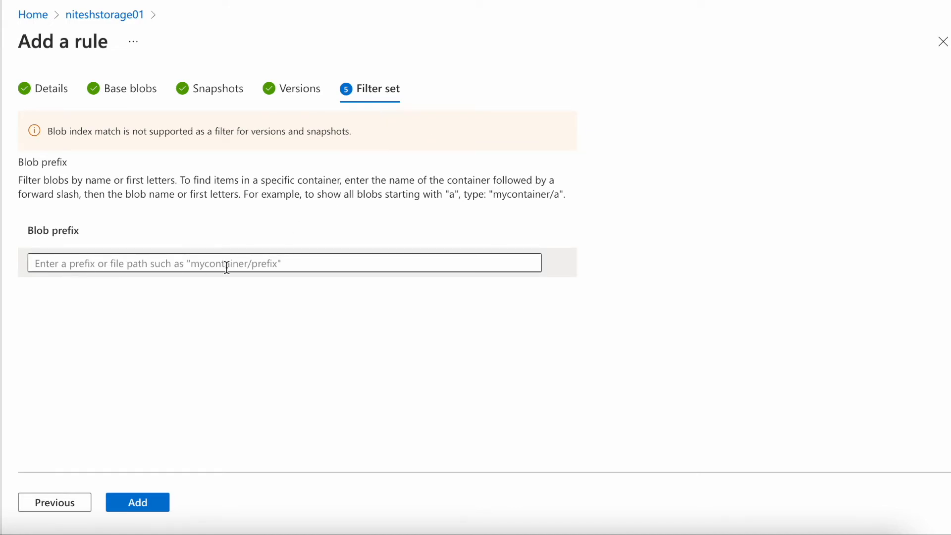
# Step: Limit the rule to the blob prefix nsc1/thum and add the rule to the lifecycle management policy
pyautogui.click(210, 263)
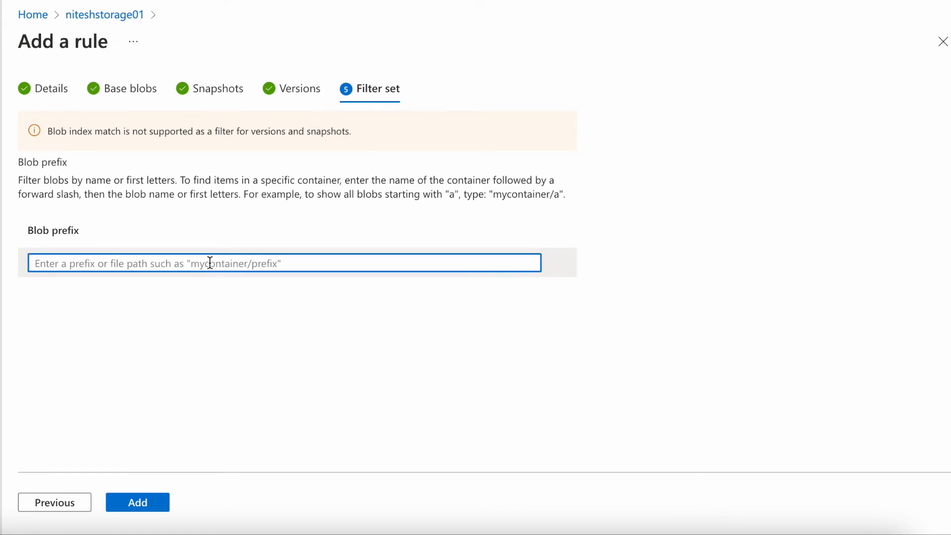
pyautogui.write('nscq')
pyautogui.press('BackSpace')
pyautogui.write('1/')
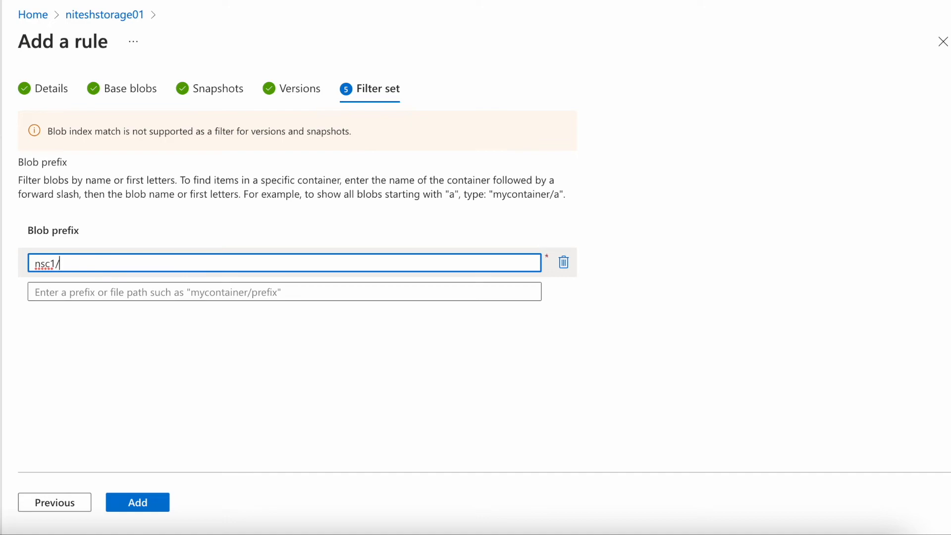
pyautogui.write('thum')
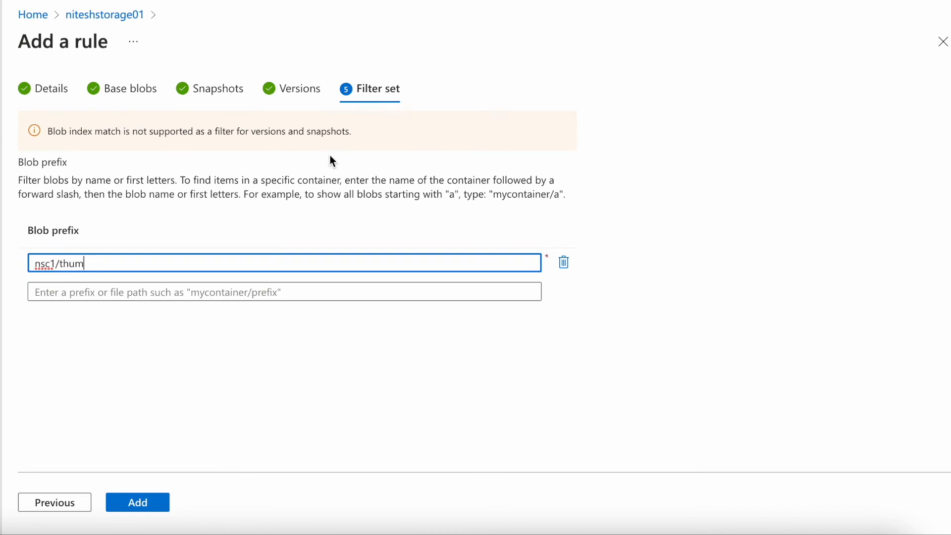
pyautogui.click(148, 503)
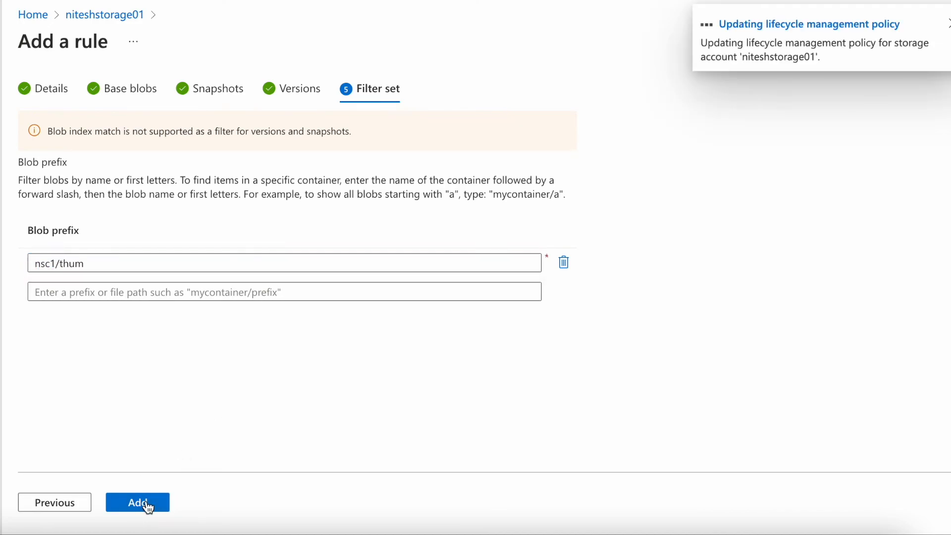